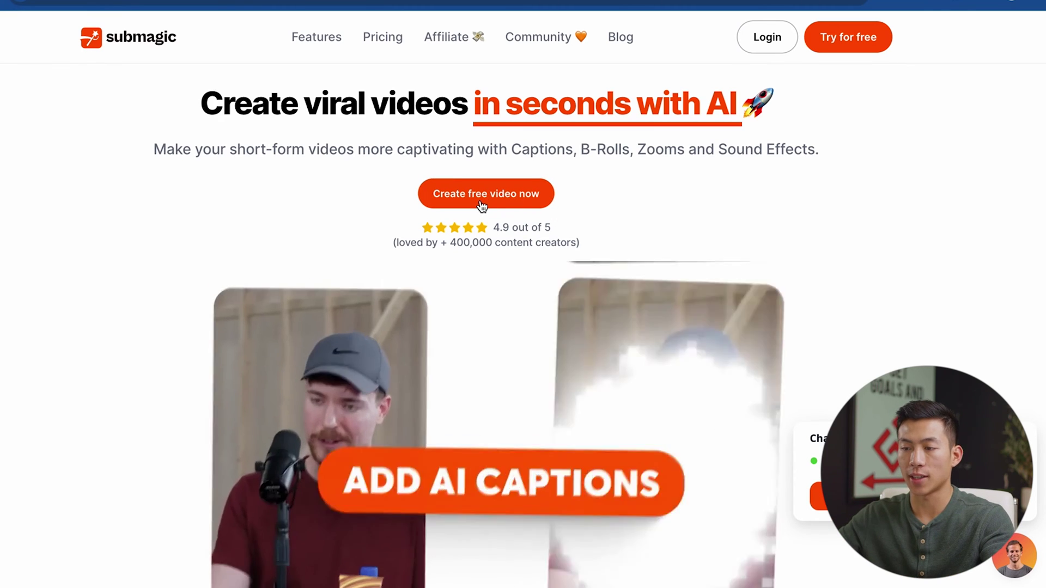
Sign up for a free Submagic account and start a new video project with the interview clip.
click(482, 205)
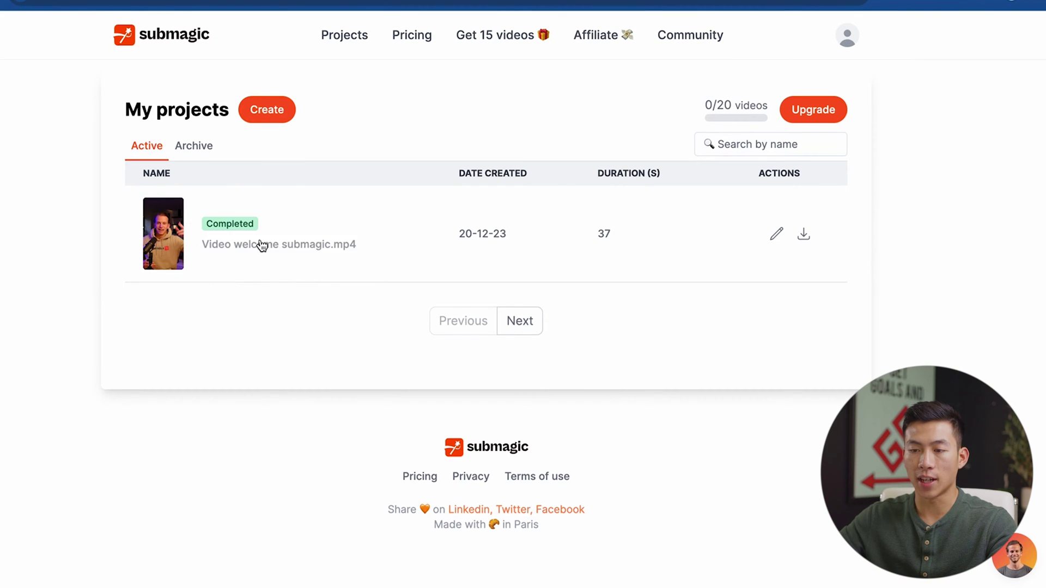
click(288, 127)
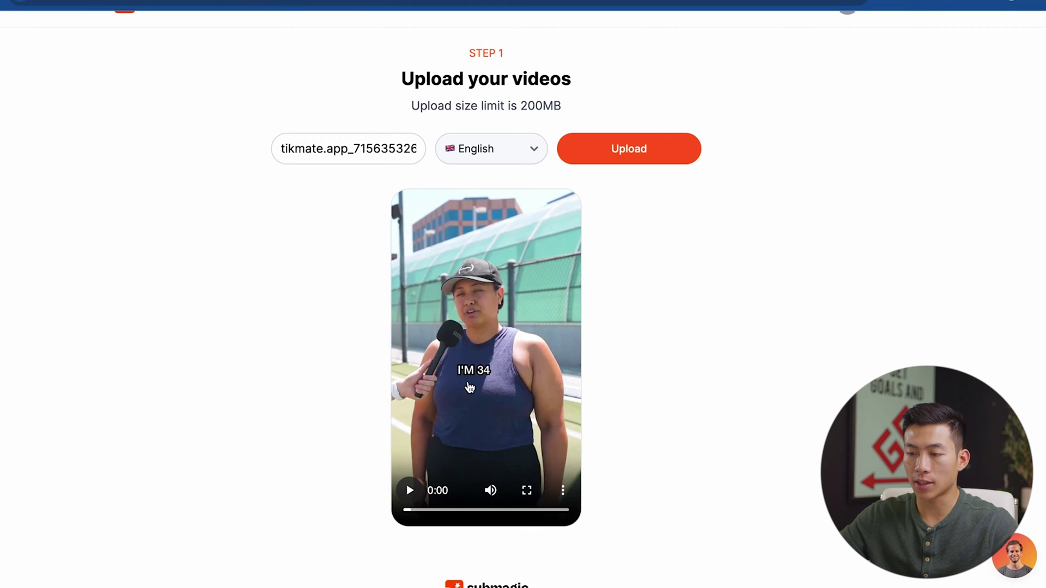
Play the preview of the chosen interview clip and check its file name.
click(411, 491)
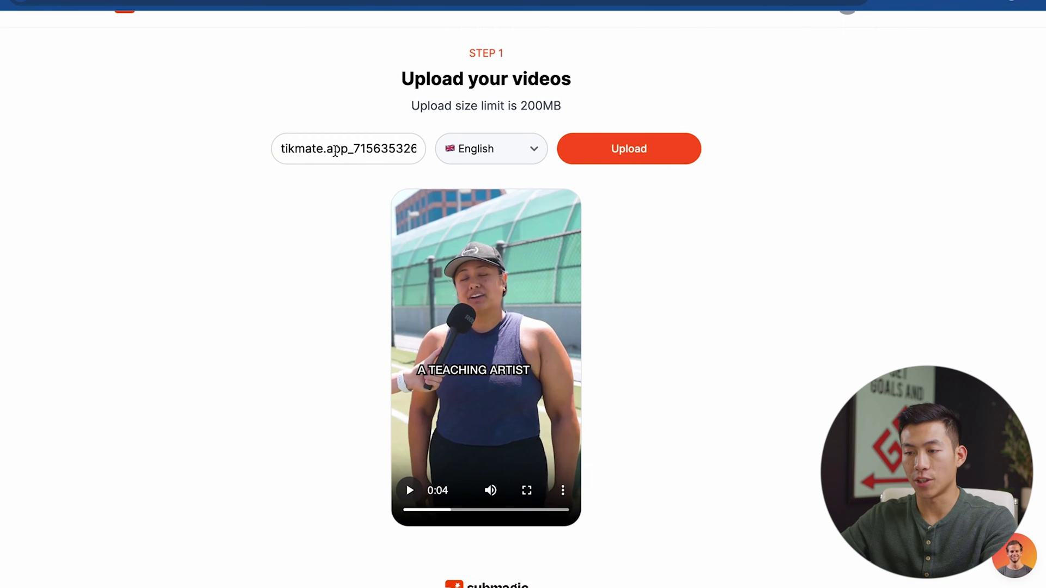
drag(288, 150, 510, 155)
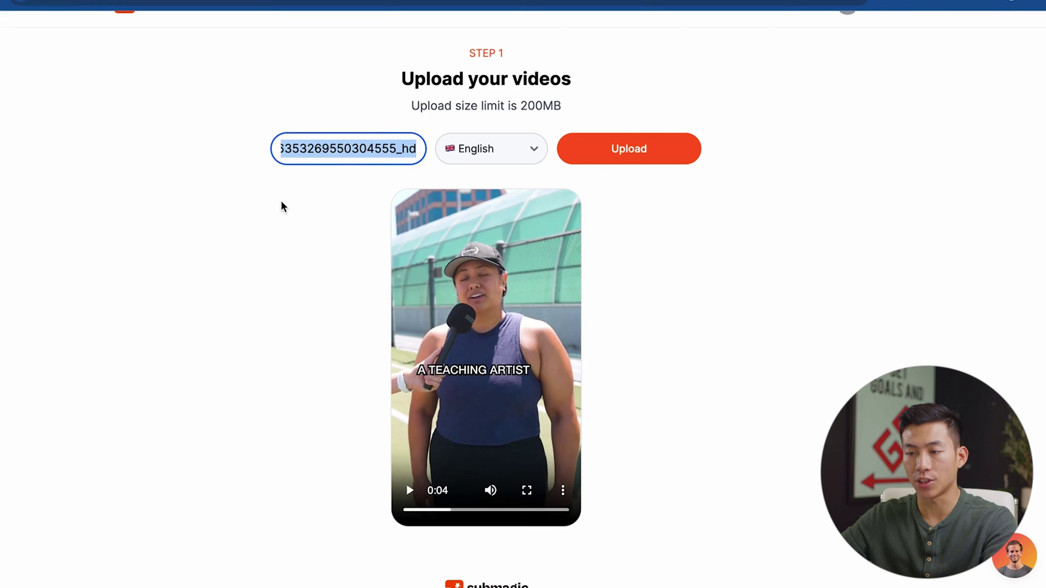
click(283, 206)
Keep English as the caption language and upload the clip to generate captions.
click(519, 161)
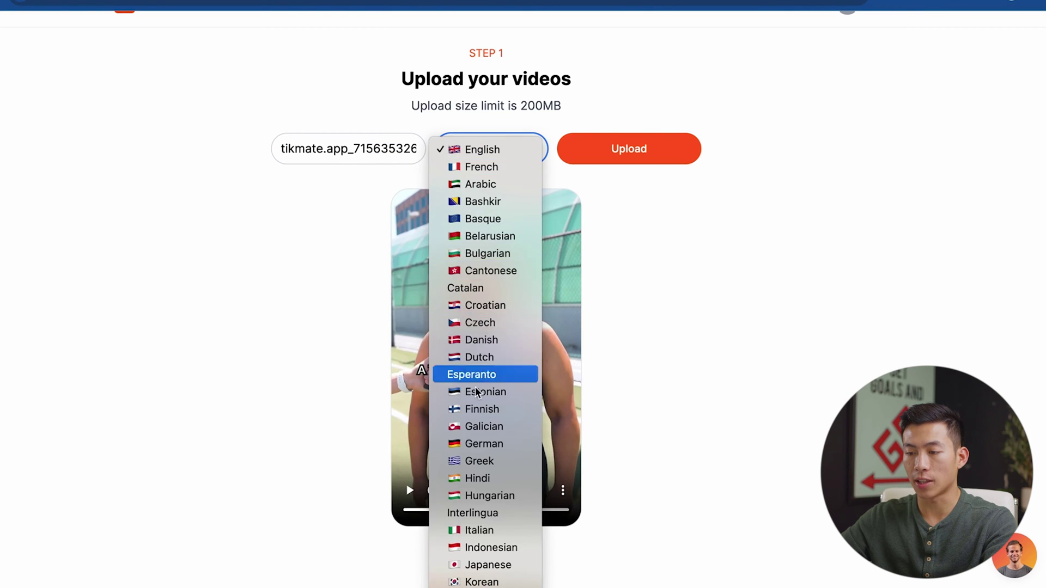
scroll(469, 402, down, 5)
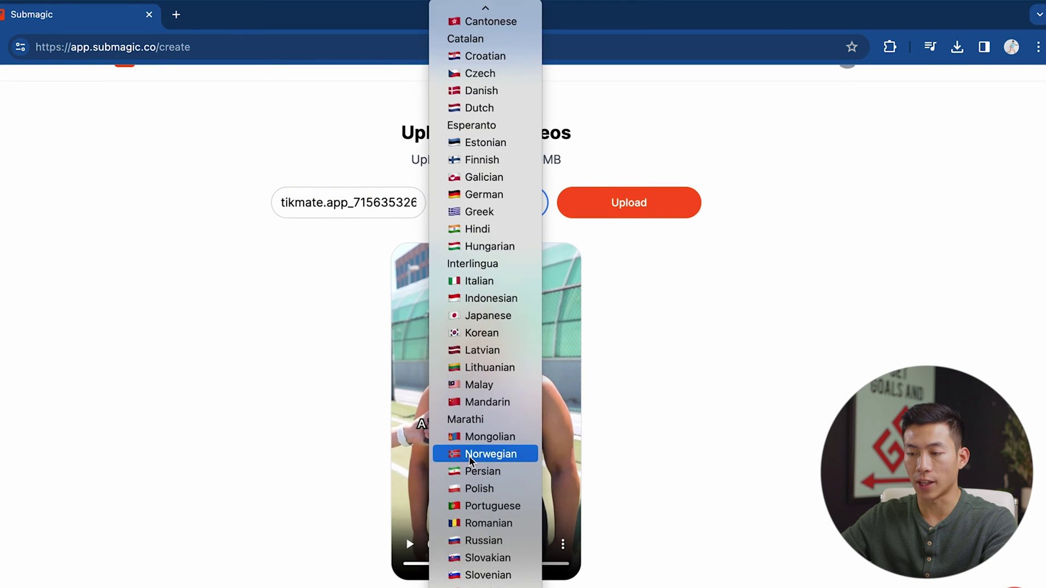
scroll(469, 457, up, 3)
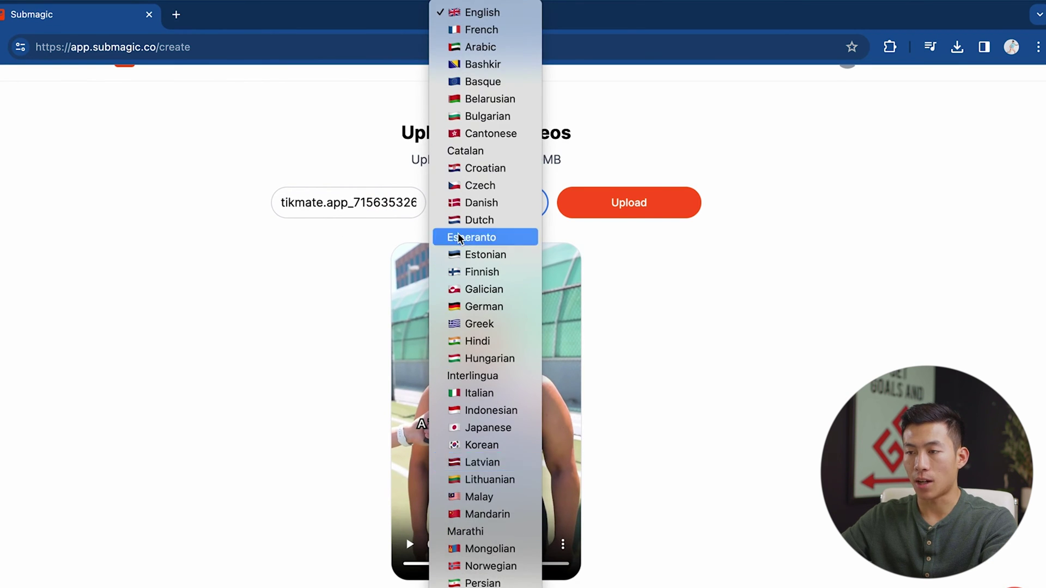
click(504, 16)
click(614, 159)
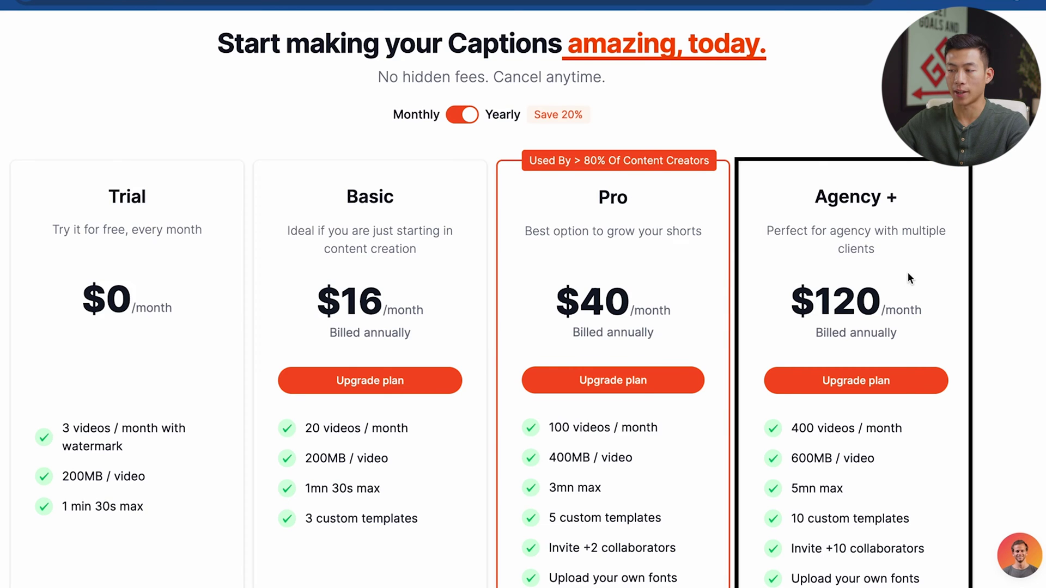
Switch the pricing plans to monthly billing and scroll through the plan options.
scroll(172, 311, down, 1)
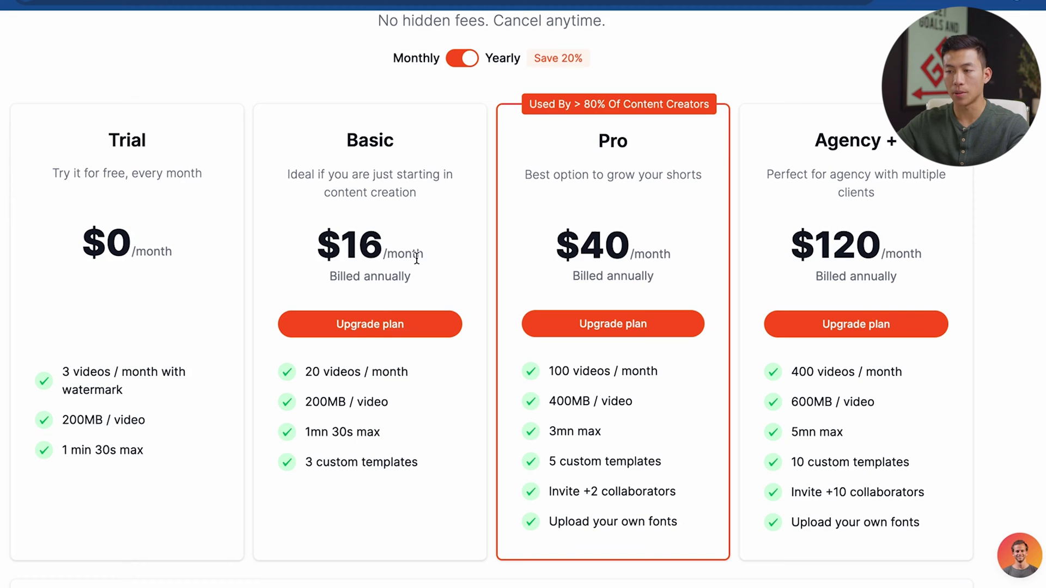
click(462, 57)
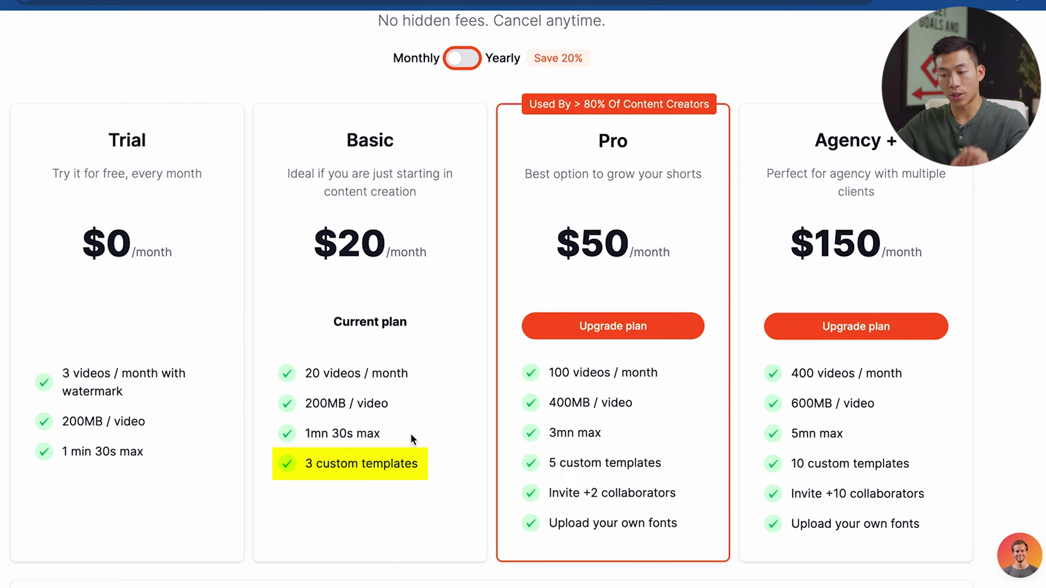
scroll(403, 436, down, 1)
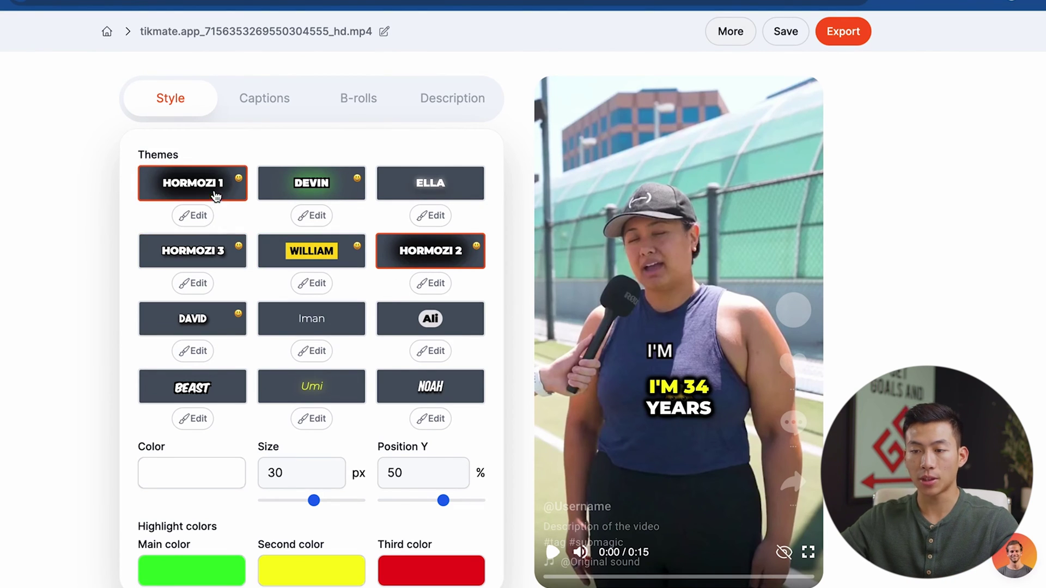
Apply the BEAST caption theme and set caption Position Y to 55%.
click(194, 386)
scroll(306, 408, down, 1)
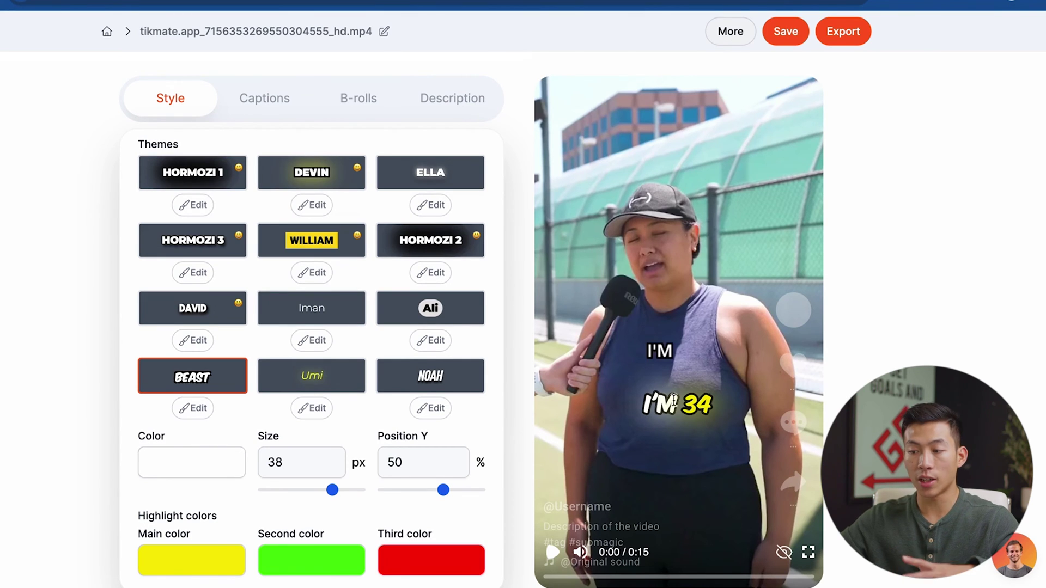
drag(443, 490, 449, 489)
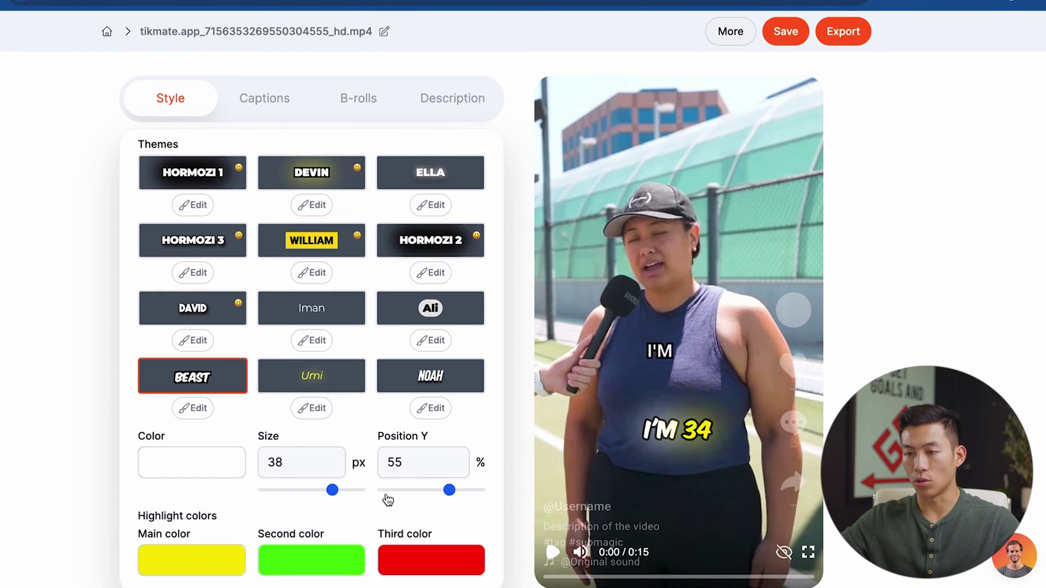
Switch the caption theme to HORMOZI 2 and return to the caption segments list.
click(268, 112)
scroll(316, 396, down, 13)
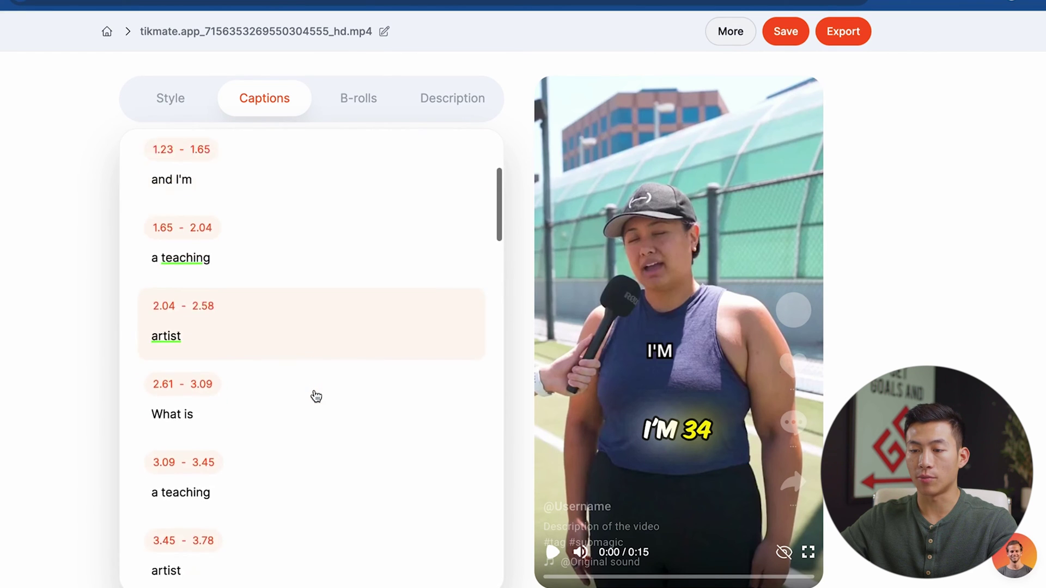
scroll(316, 396, down, 10)
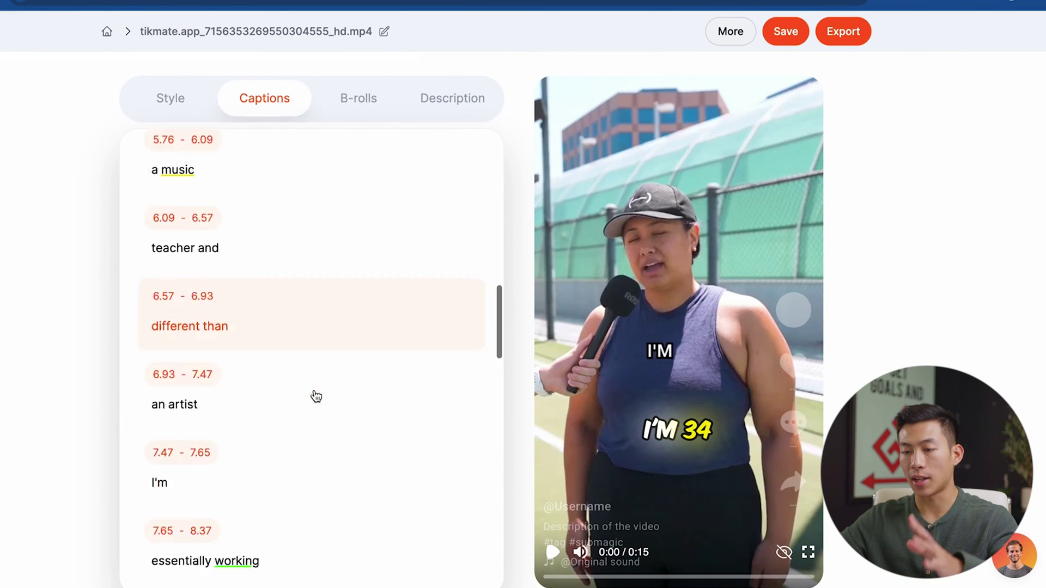
scroll(316, 396, up, 20)
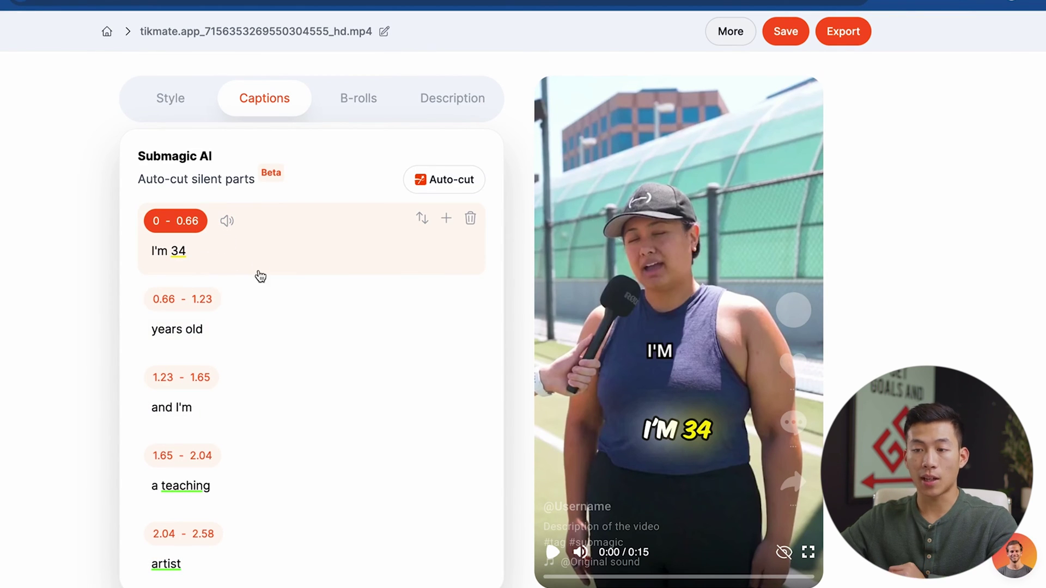
click(179, 102)
click(411, 263)
click(265, 105)
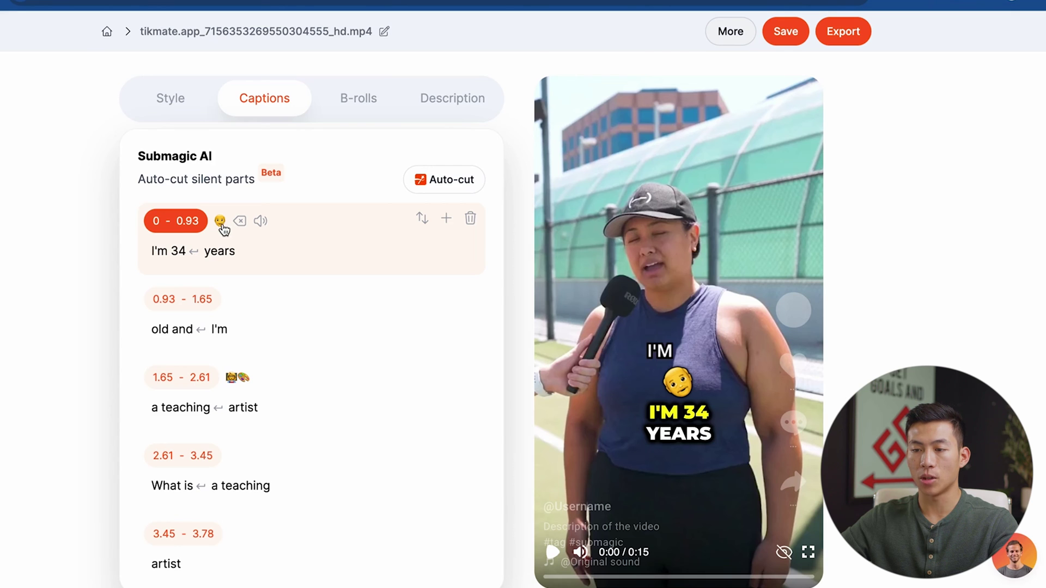
Add a grinning-face emoji to the 'I'm 34 years' caption and preview the clip.
click(220, 222)
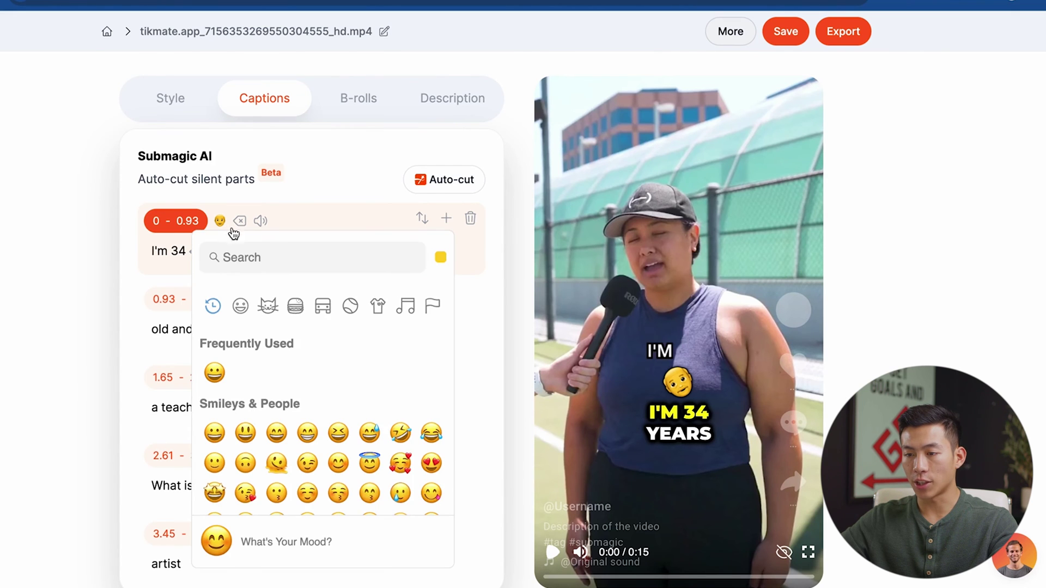
click(216, 375)
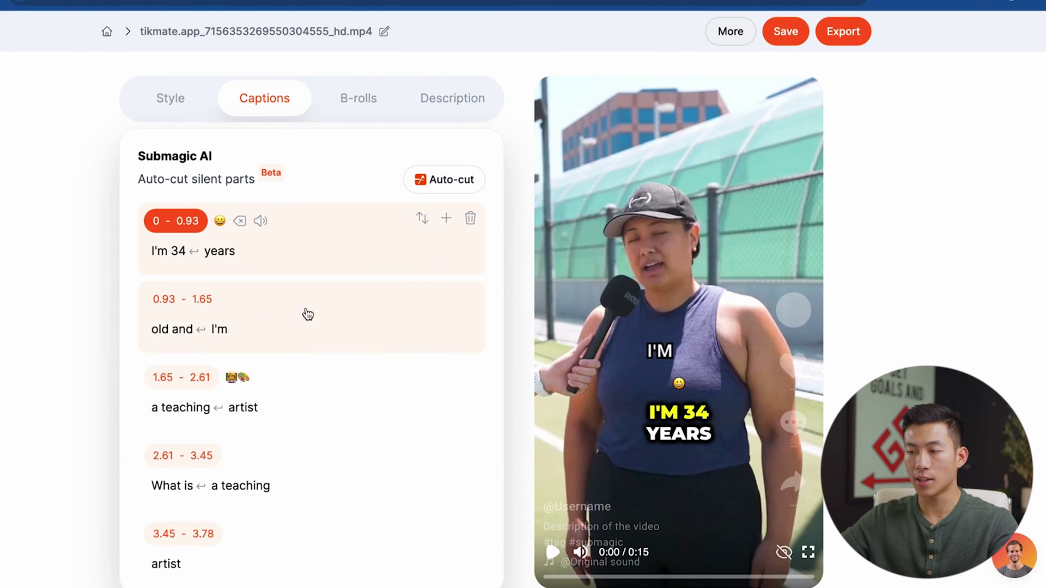
click(557, 551)
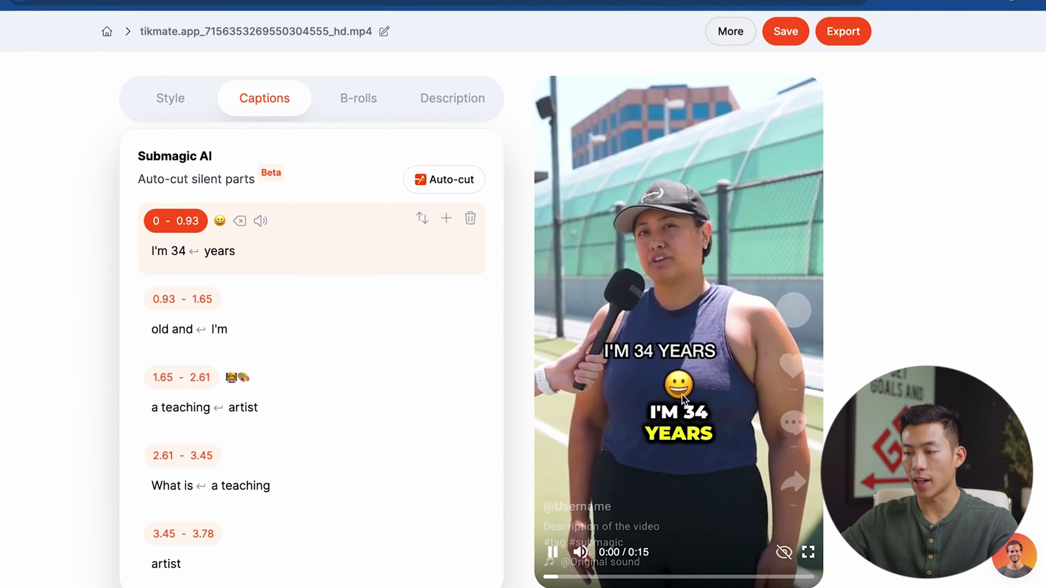
scroll(250, 329, up, 2)
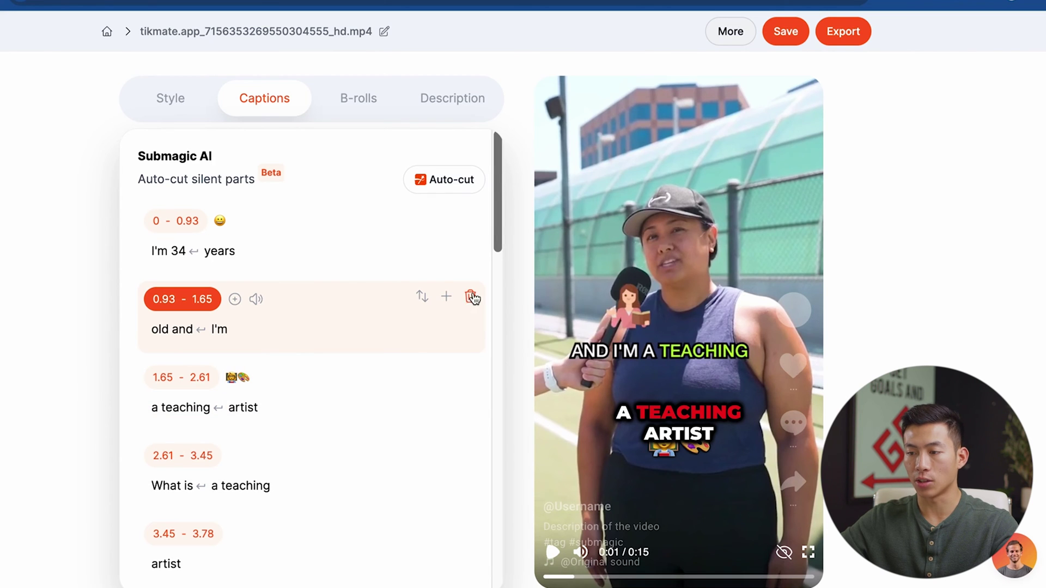
click(352, 110)
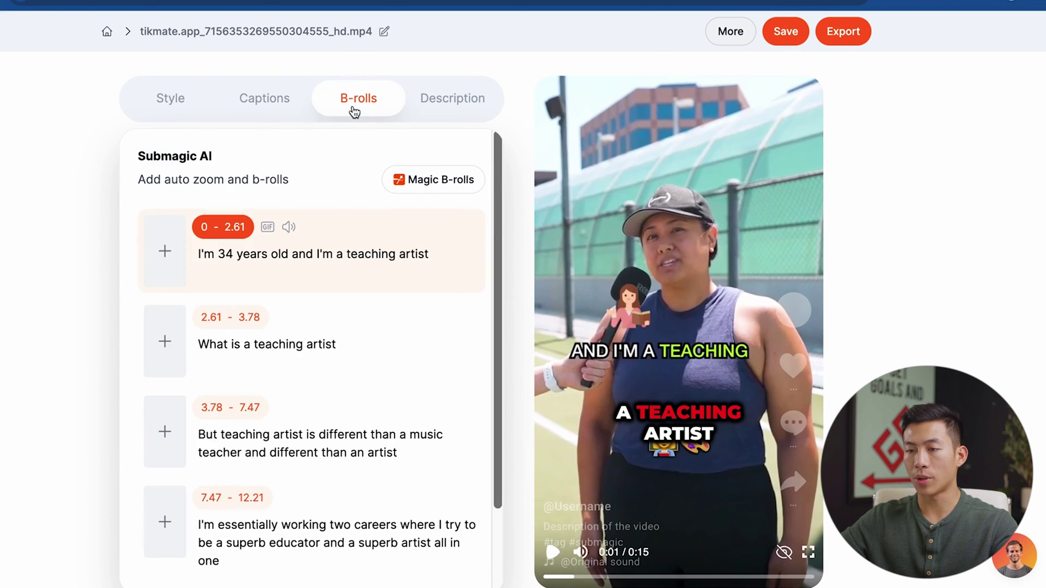
Set the 0–2.61 B-roll segment to use Original footage.
scroll(338, 276, down, 2)
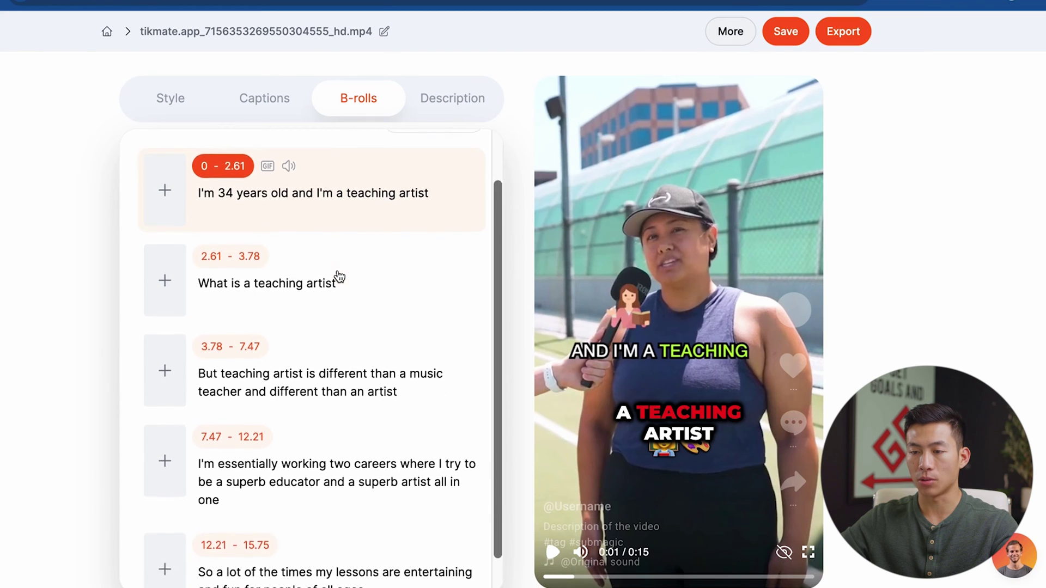
scroll(321, 299, up, 2)
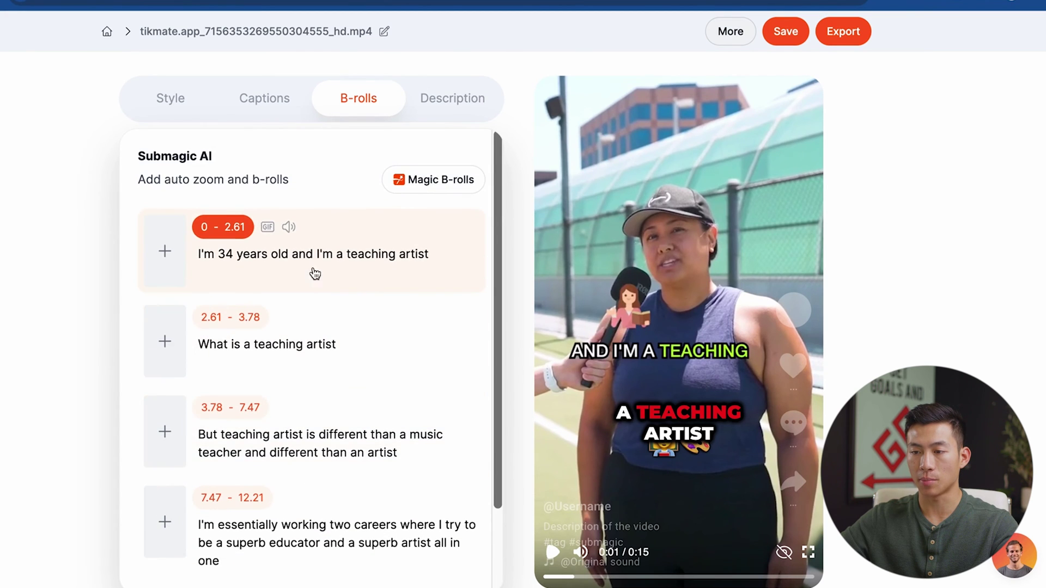
click(165, 256)
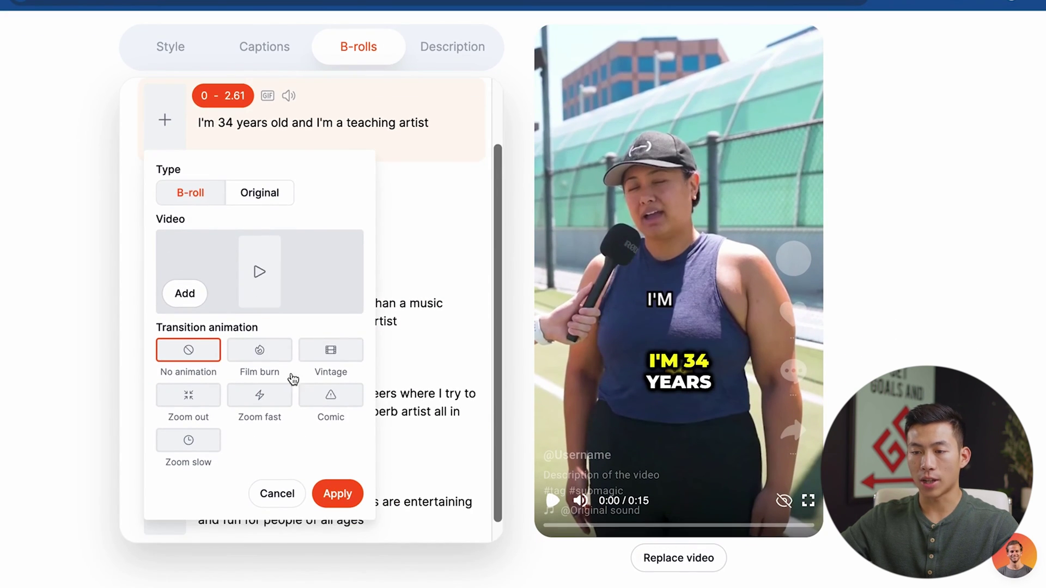
click(266, 195)
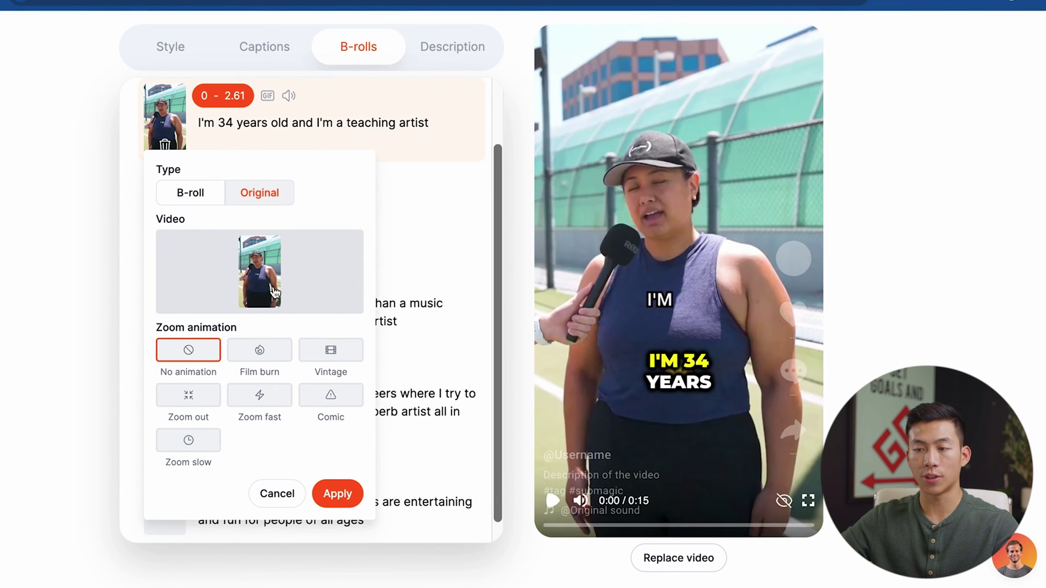
click(452, 58)
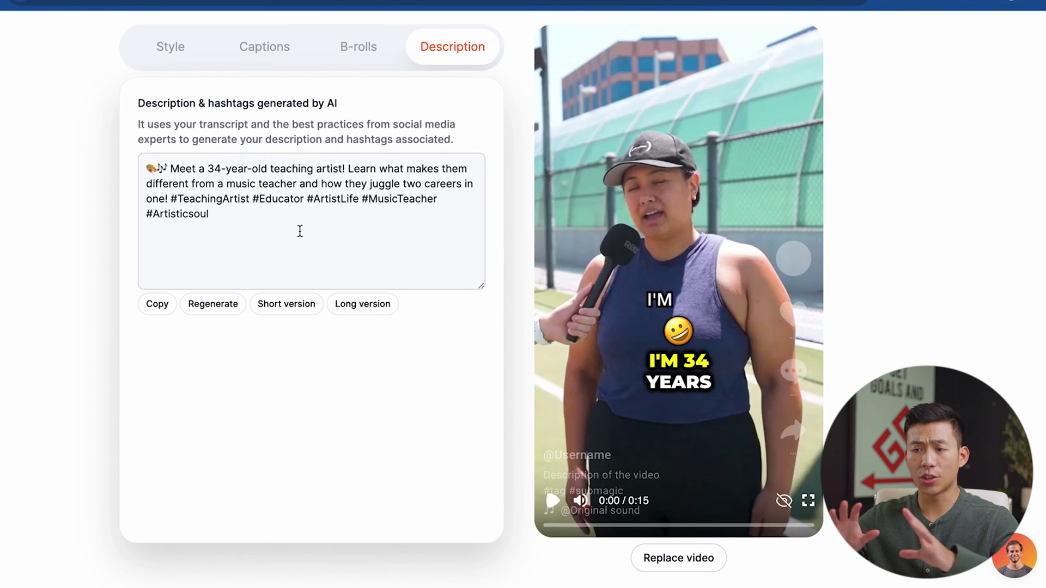
Regenerate the description to '34 y/o teaching artist balancing two careers in one!' and save.
click(218, 311)
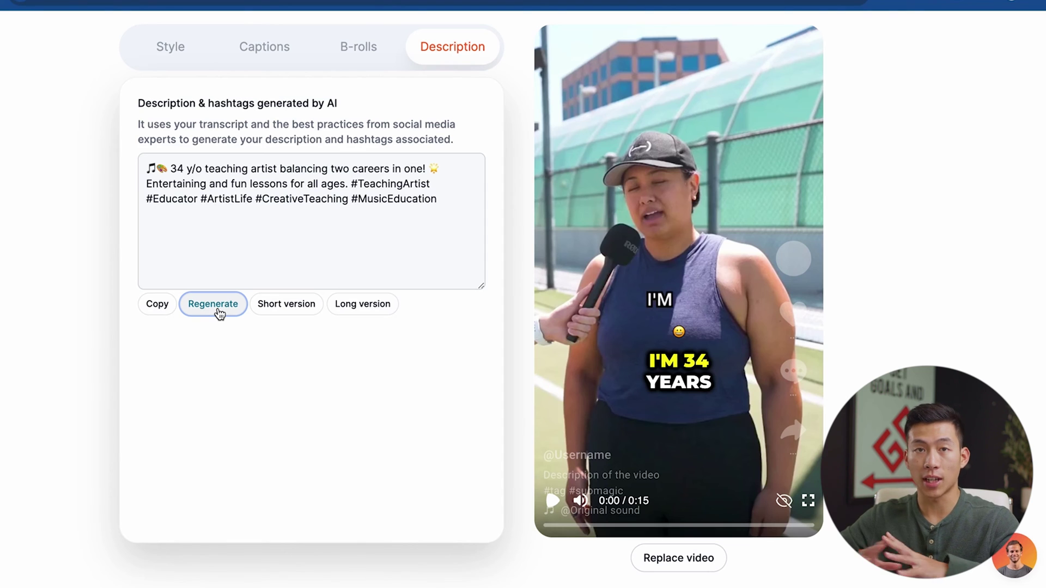
scroll(446, 387, up, 2)
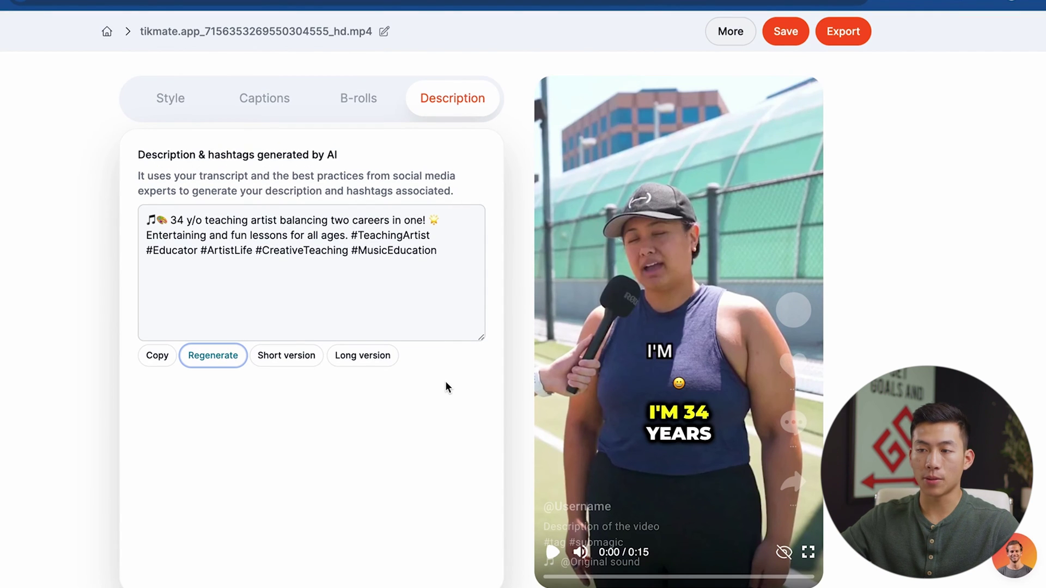
click(788, 38)
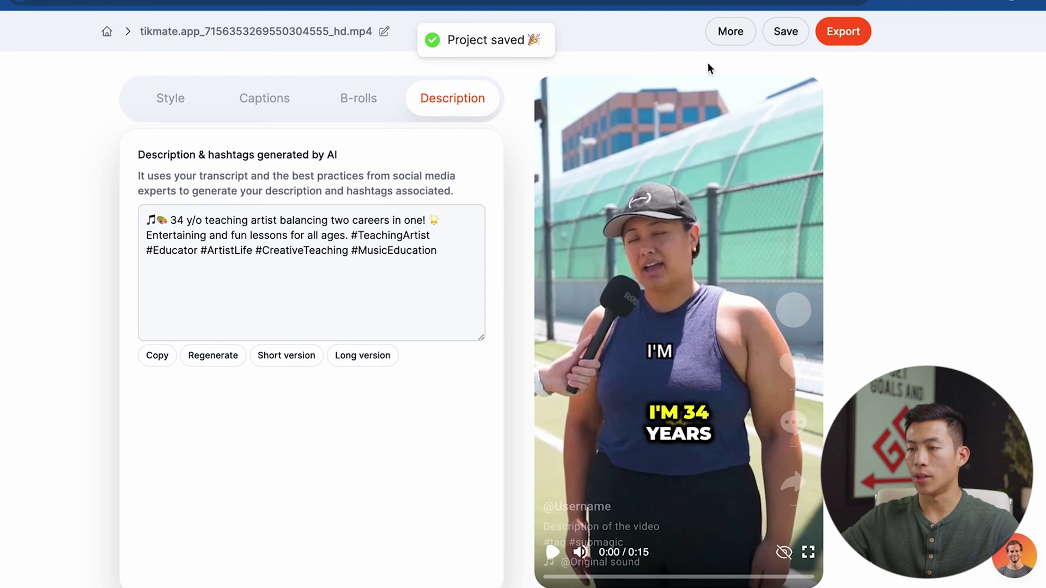
Export and download the captioned video, then return to projects and scroll through the pricing plans.
click(849, 37)
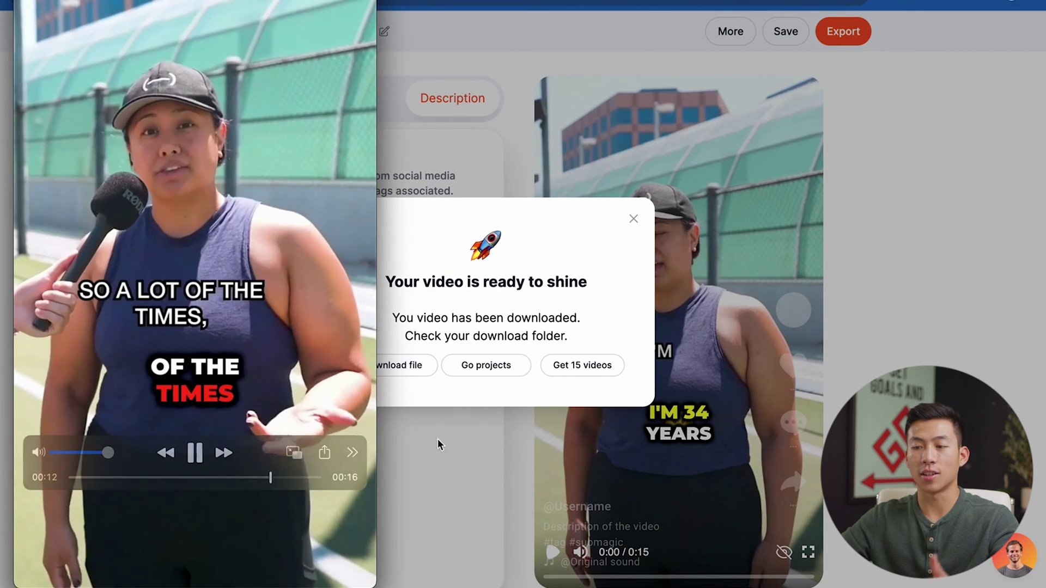
click(452, 365)
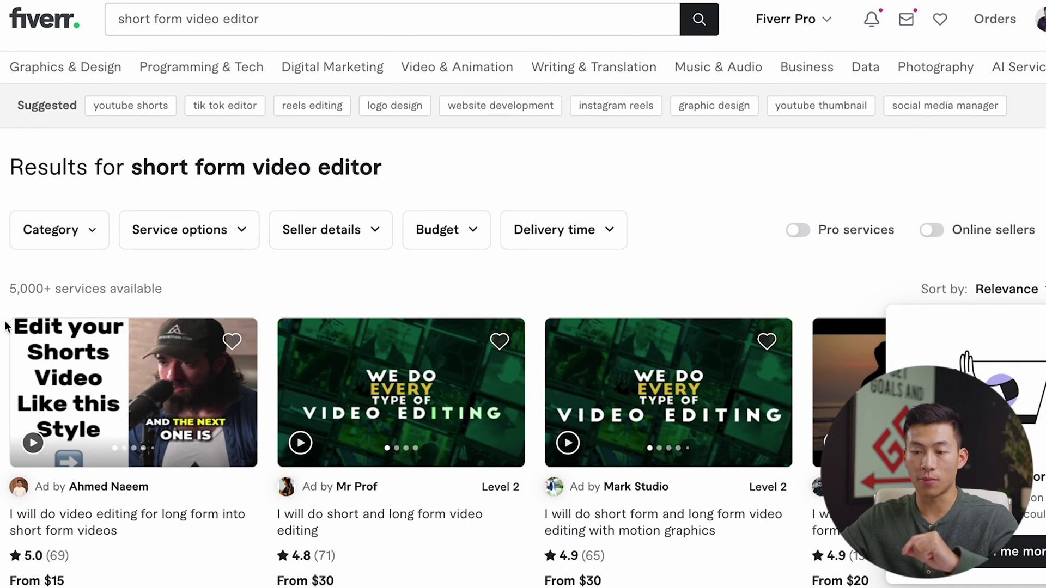
scroll(523, 326, down, 4)
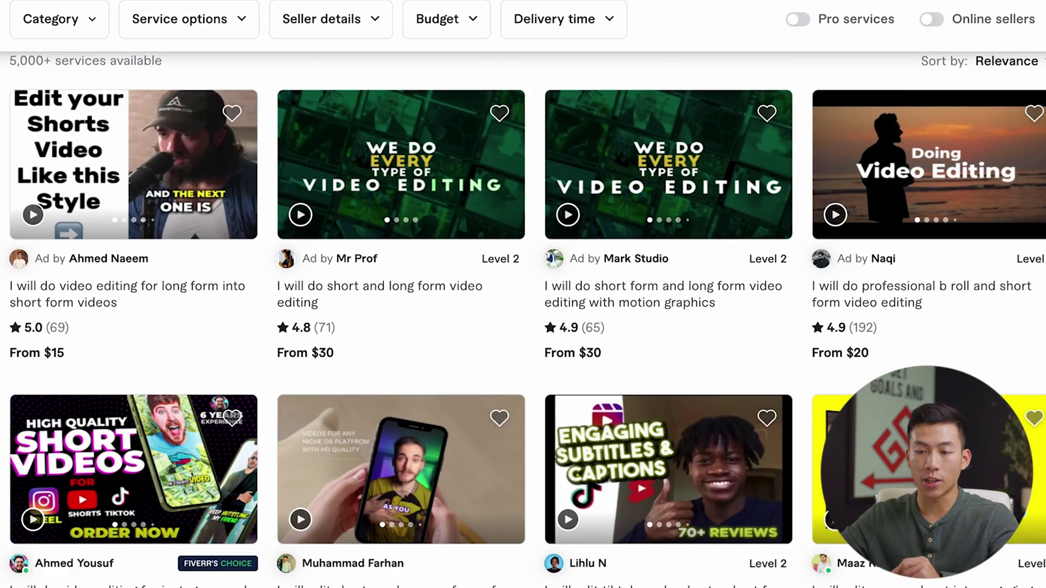
scroll(522, 322, down, 4)
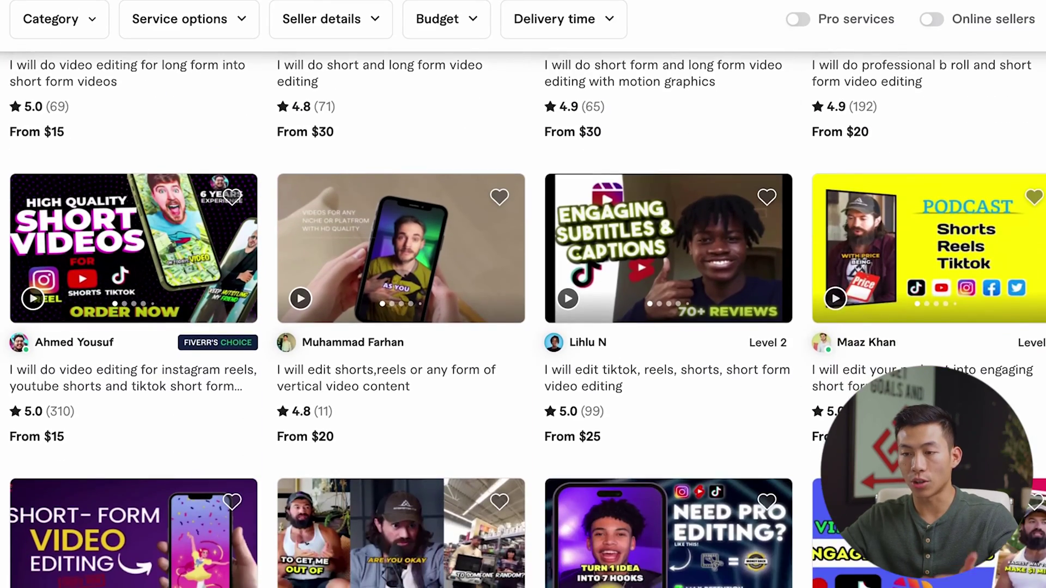
scroll(522, 321, down, 5)
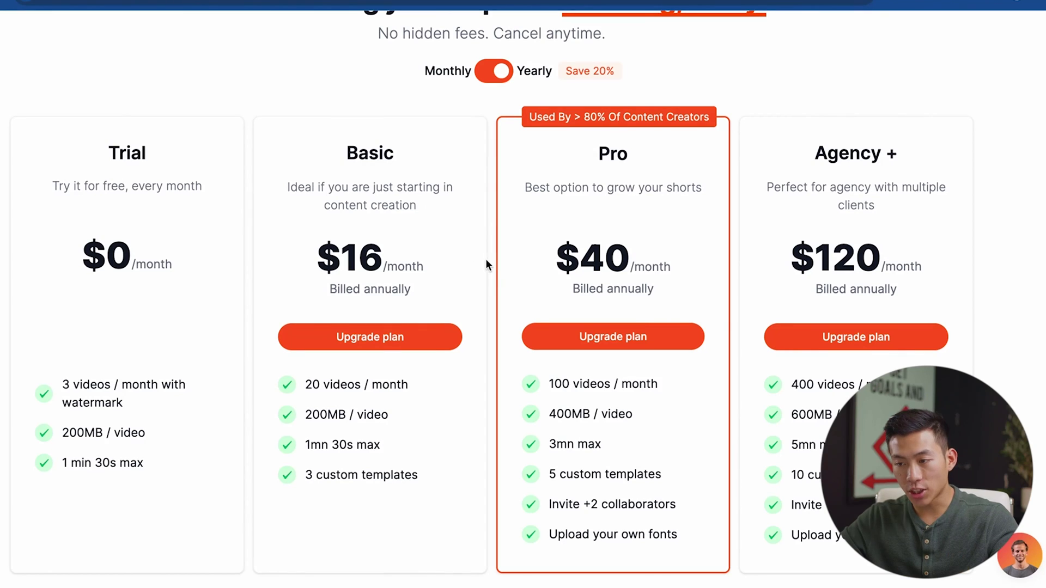